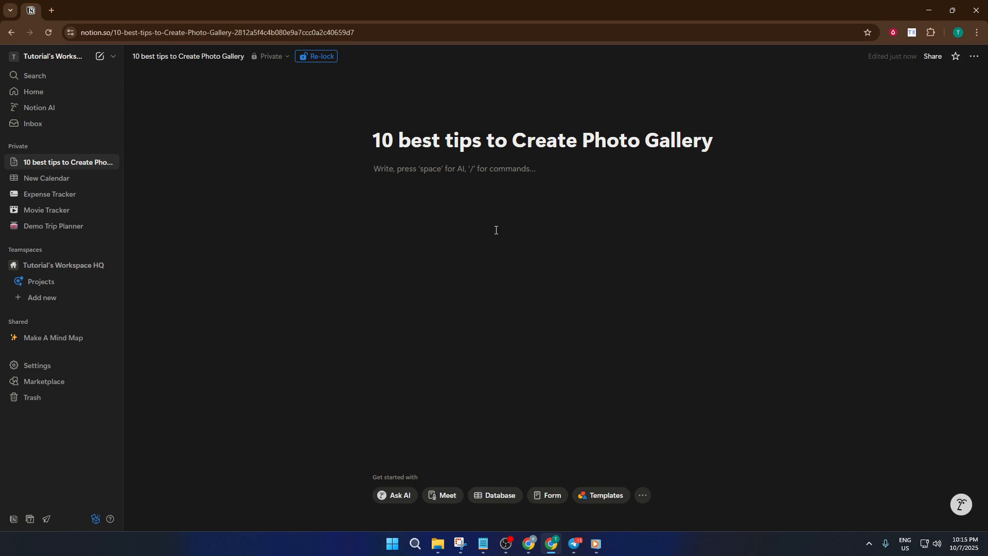
# Step: Insert a Gallery view database into the empty page body and dismiss its data source setup
pyautogui.write('/')
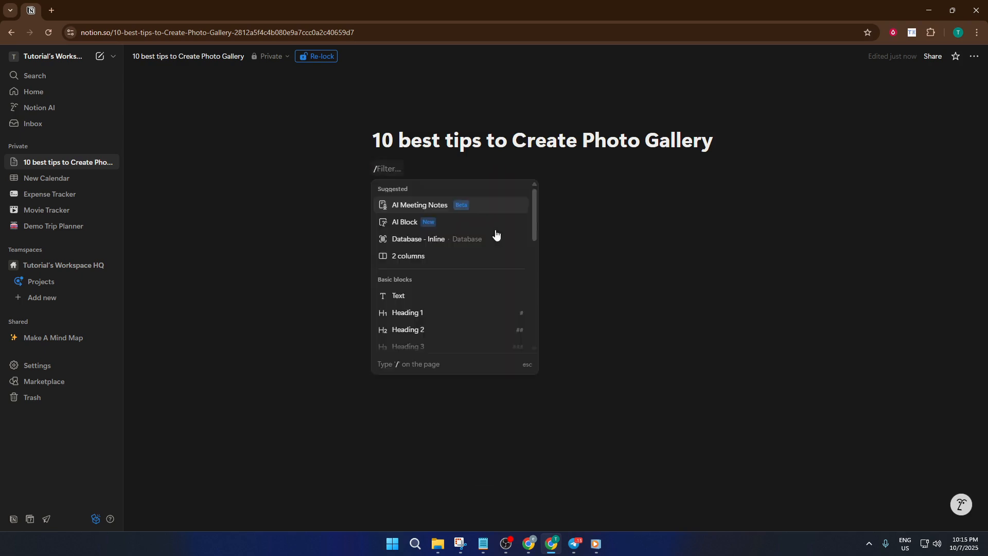
pyautogui.write('gall')
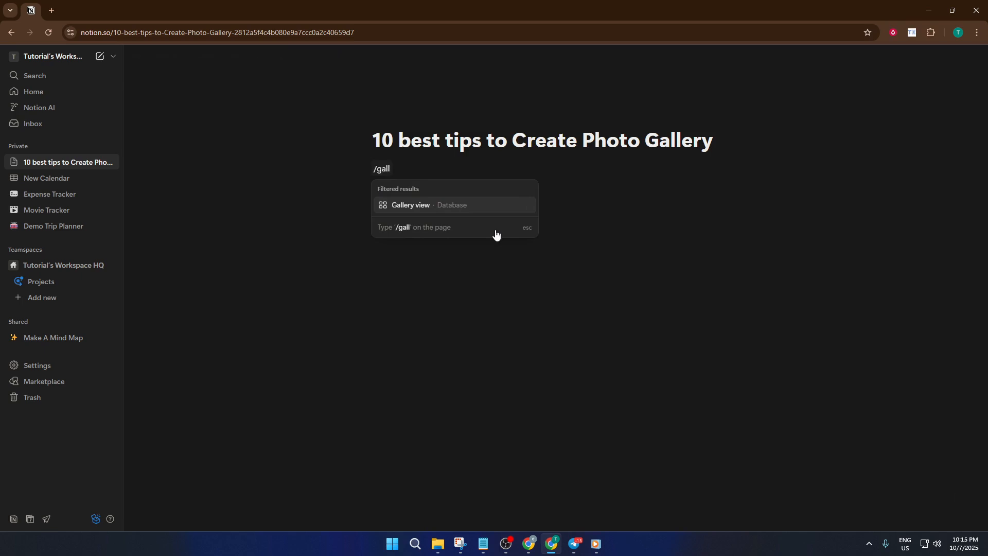
pyautogui.click(447, 205)
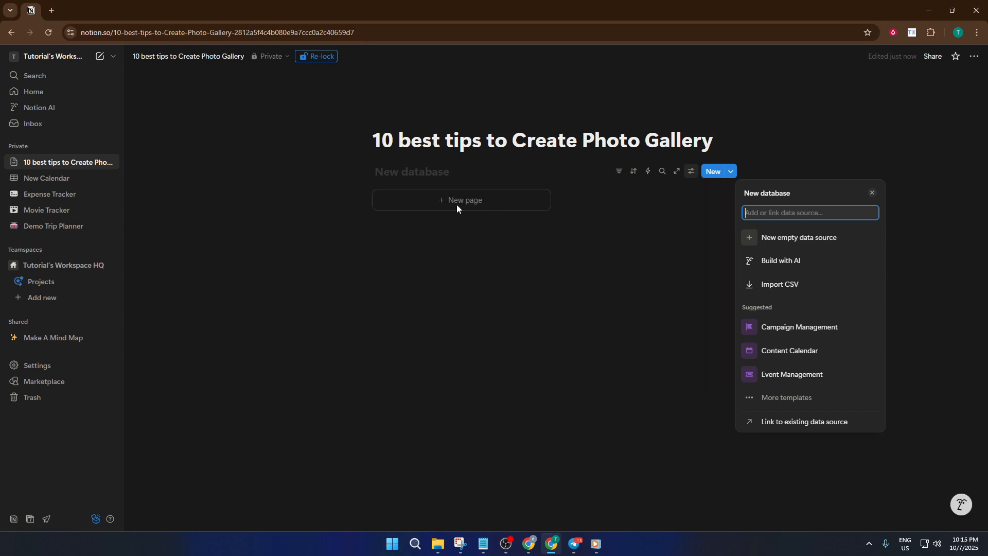
pyautogui.click(527, 256)
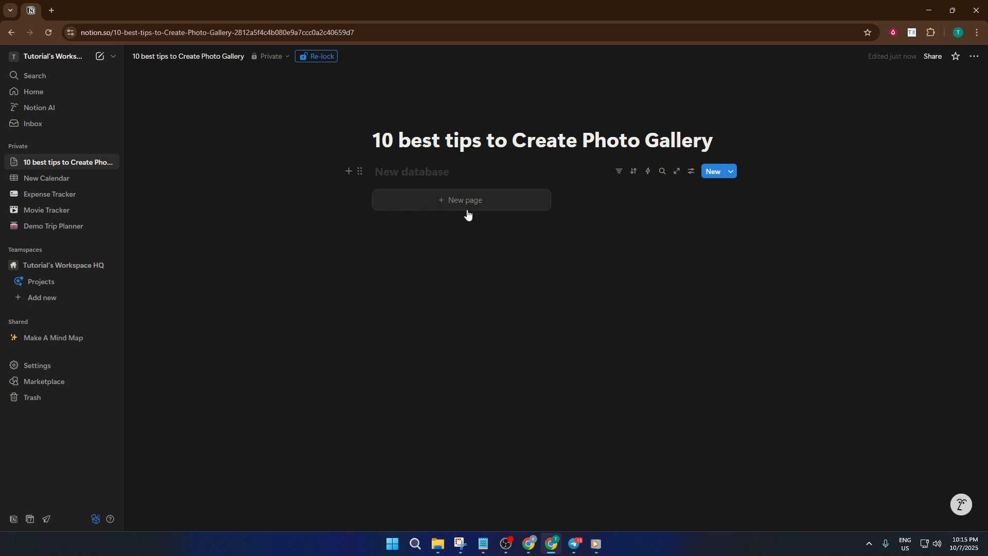
# Step: Title the new database "Gallery View"
pyautogui.click(437, 174)
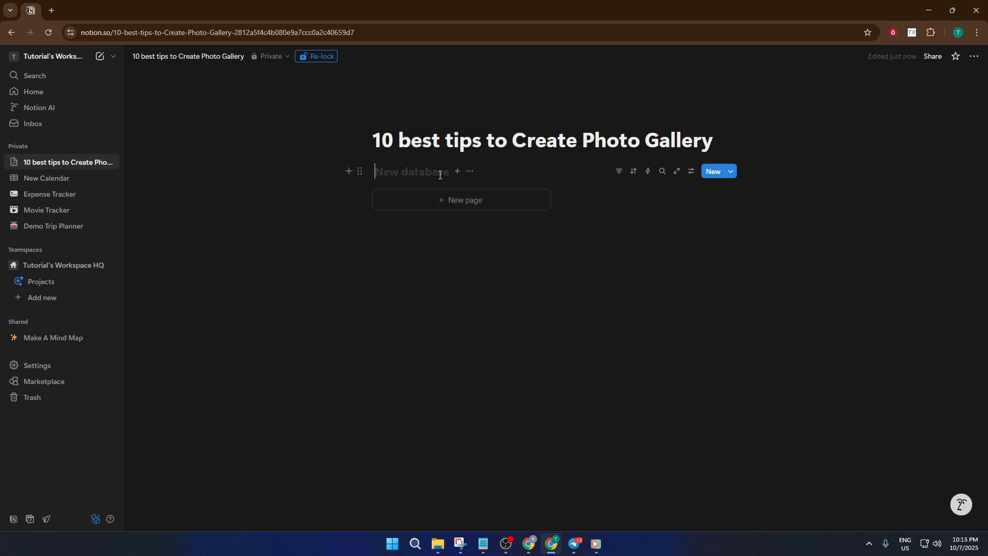
pyautogui.write('G')
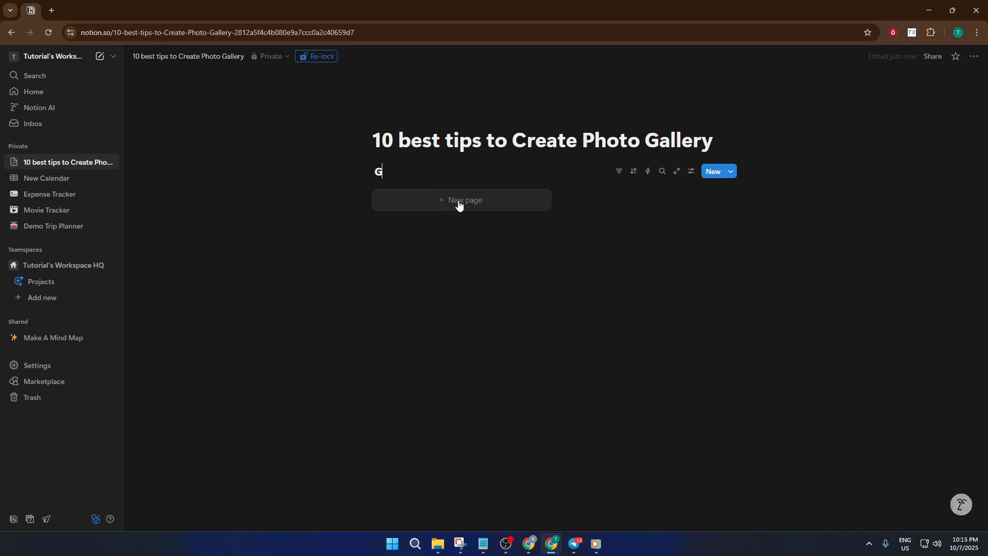
pyautogui.write('allery ')
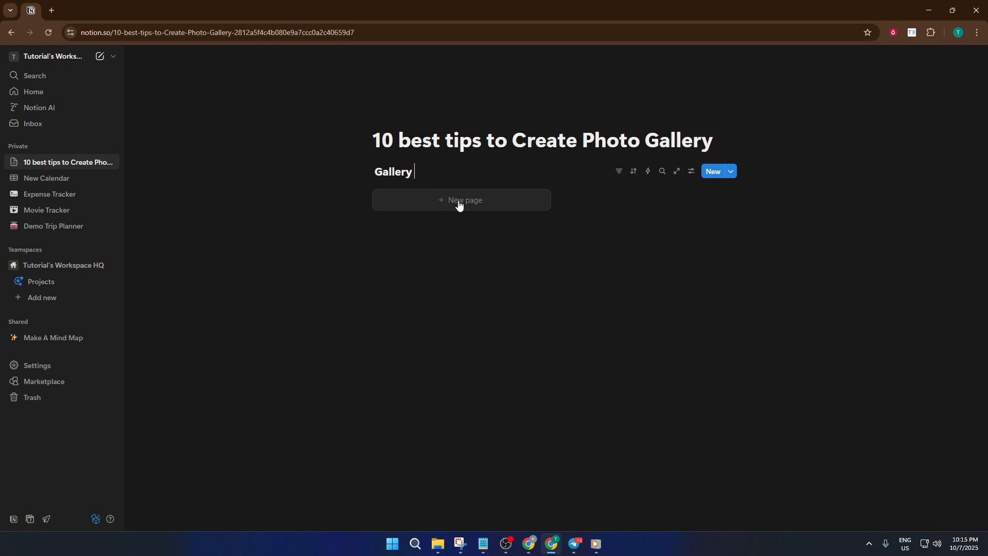
pyautogui.write('View')
# Step: Add a new page named "Gallery" to the database and return to the gallery
pyautogui.click(458, 206)
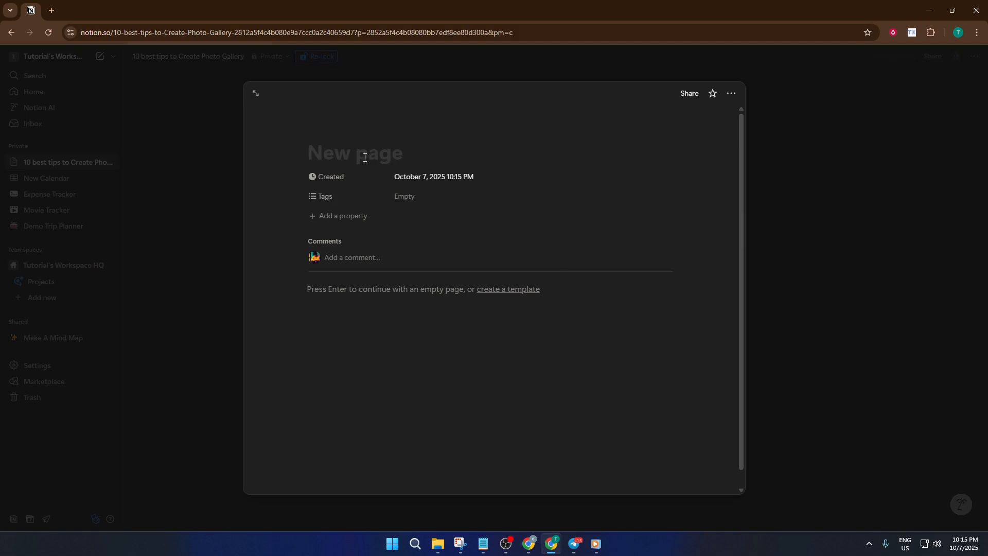
pyautogui.write('Gallery')
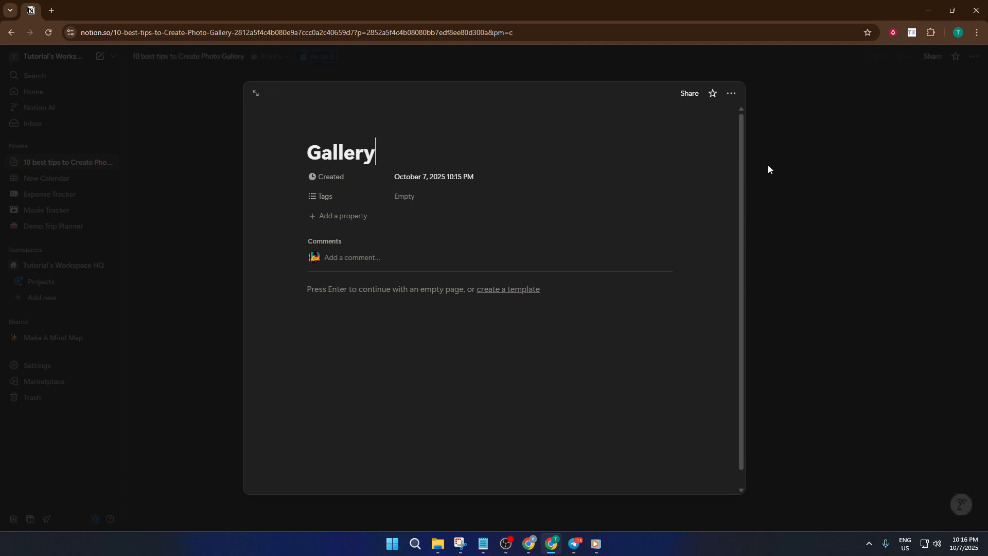
pyautogui.click(799, 169)
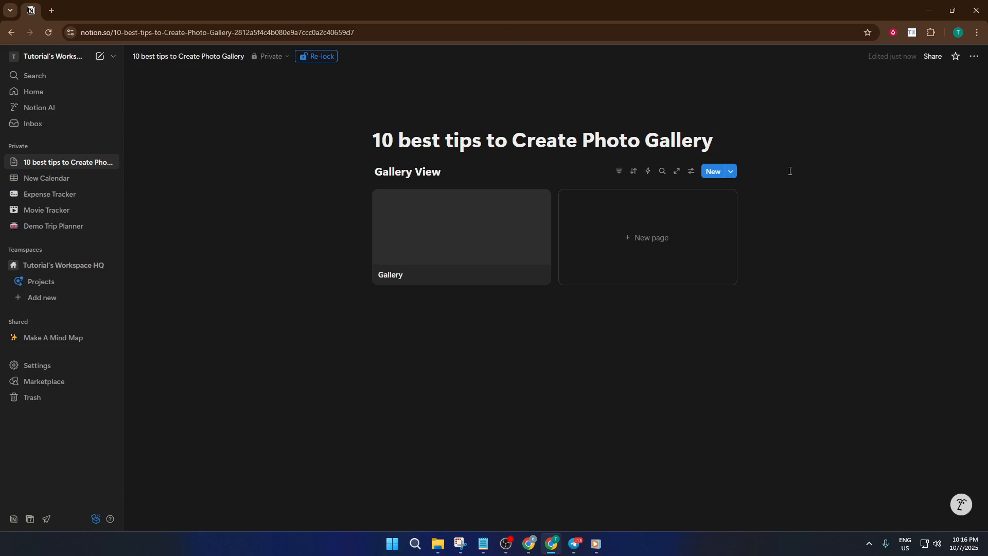
pyautogui.click(691, 172)
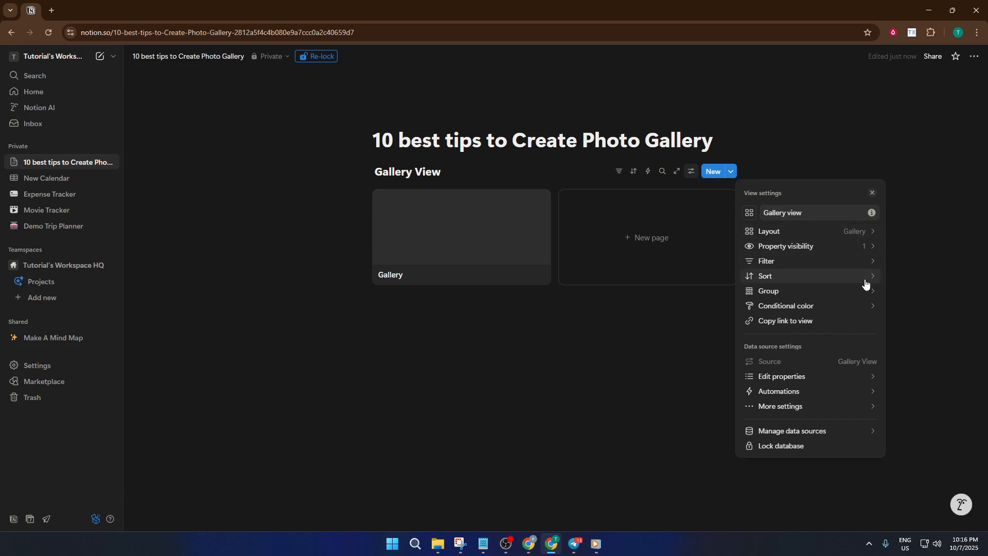
pyautogui.click(849, 407)
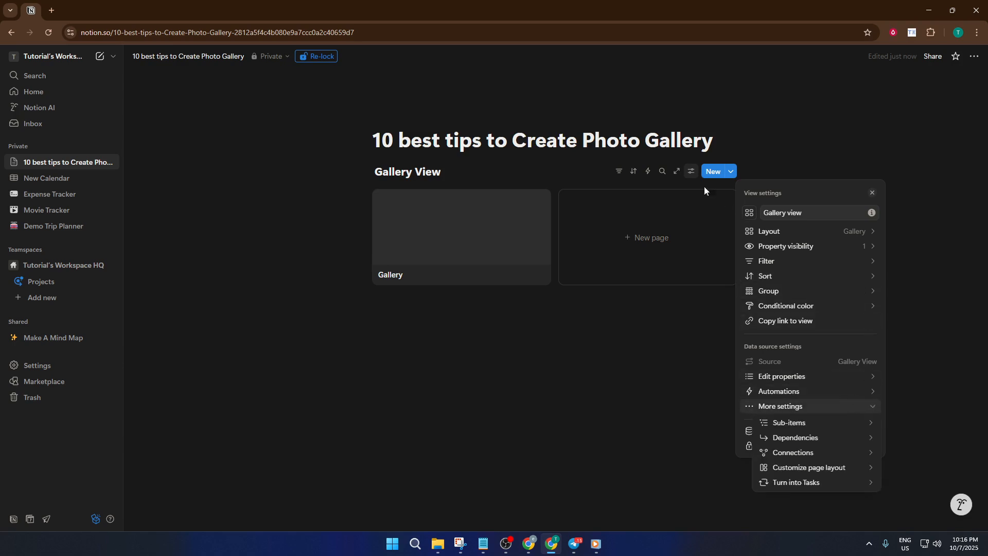
pyautogui.click(691, 171)
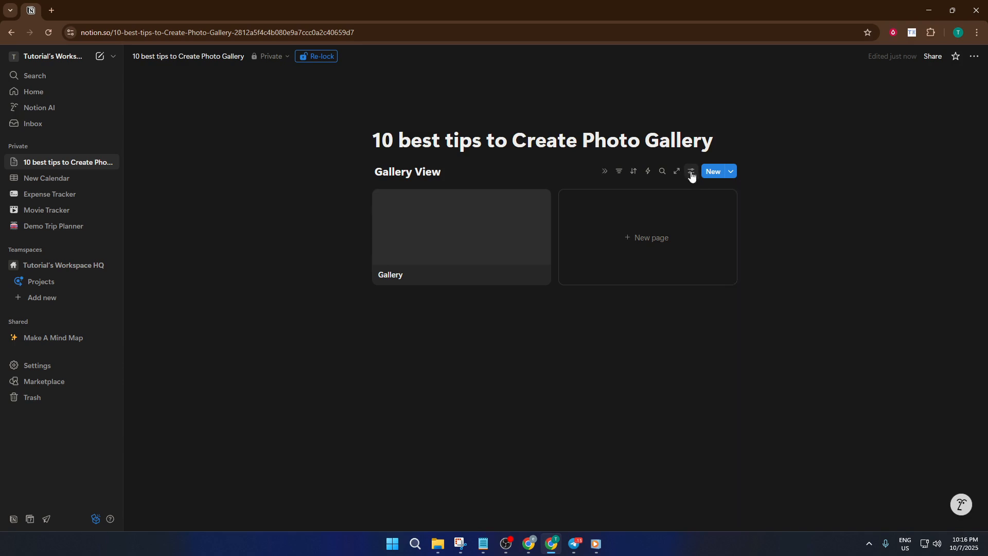
# Step: Set the gallery layout's card preview to Page cover
pyautogui.click(693, 174)
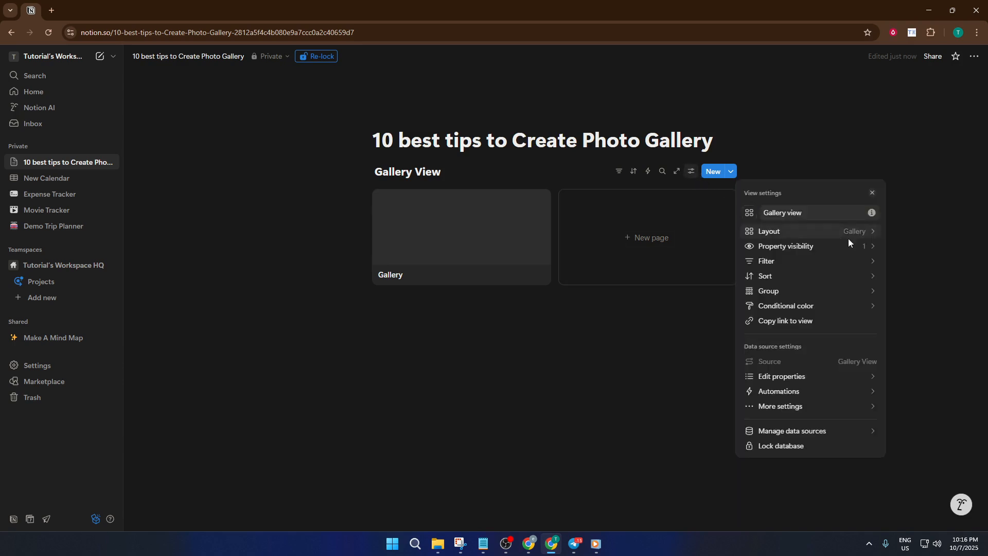
pyautogui.click(864, 238)
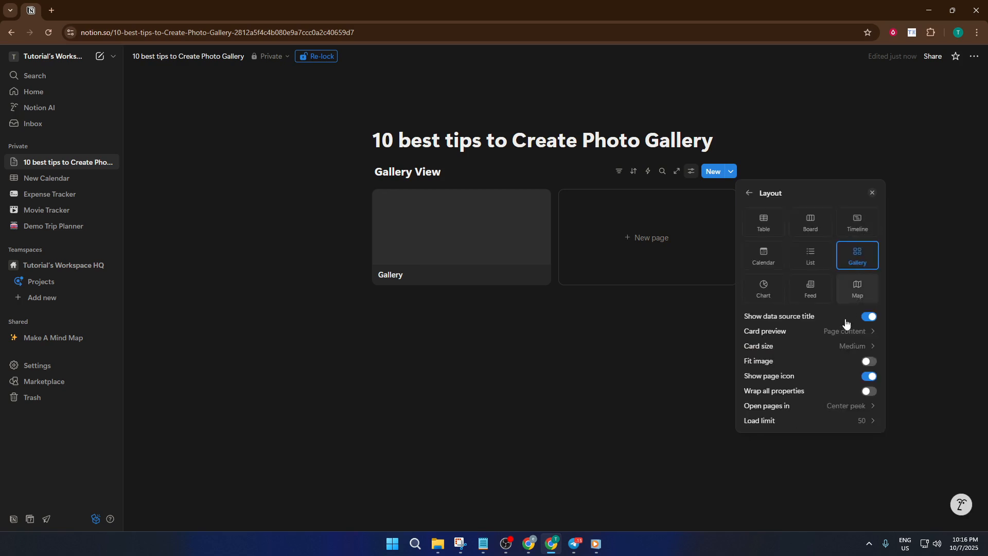
pyautogui.click(861, 353)
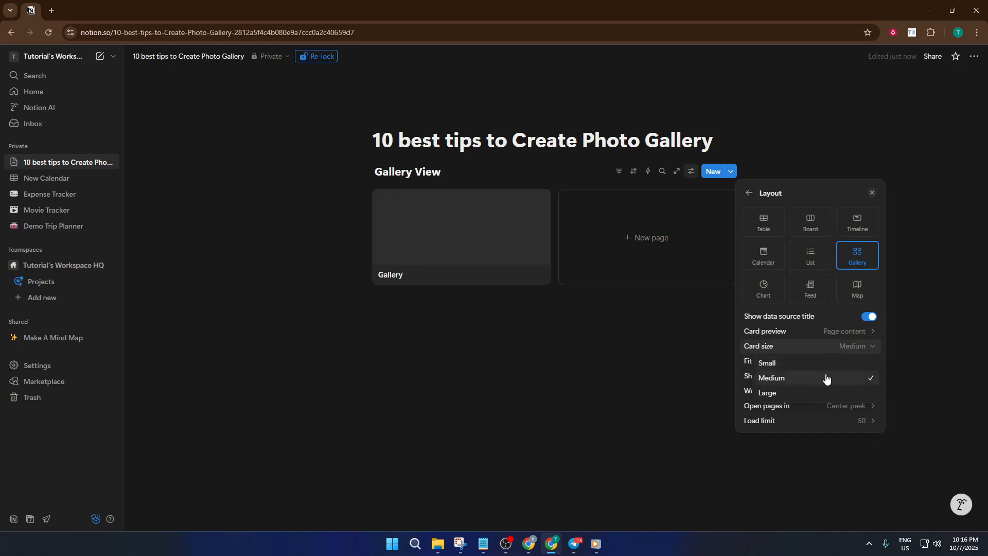
pyautogui.click(835, 342)
pyautogui.click(853, 332)
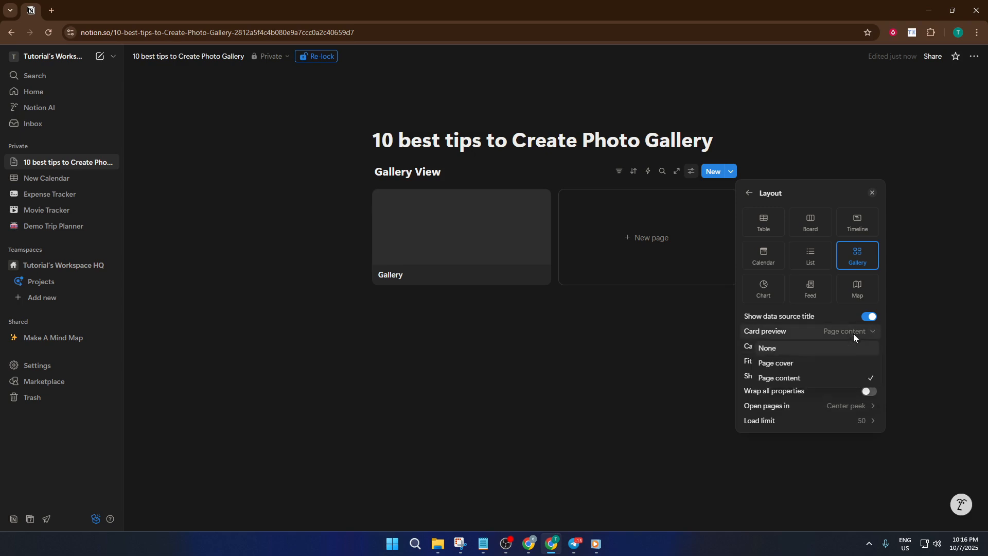
pyautogui.click(818, 364)
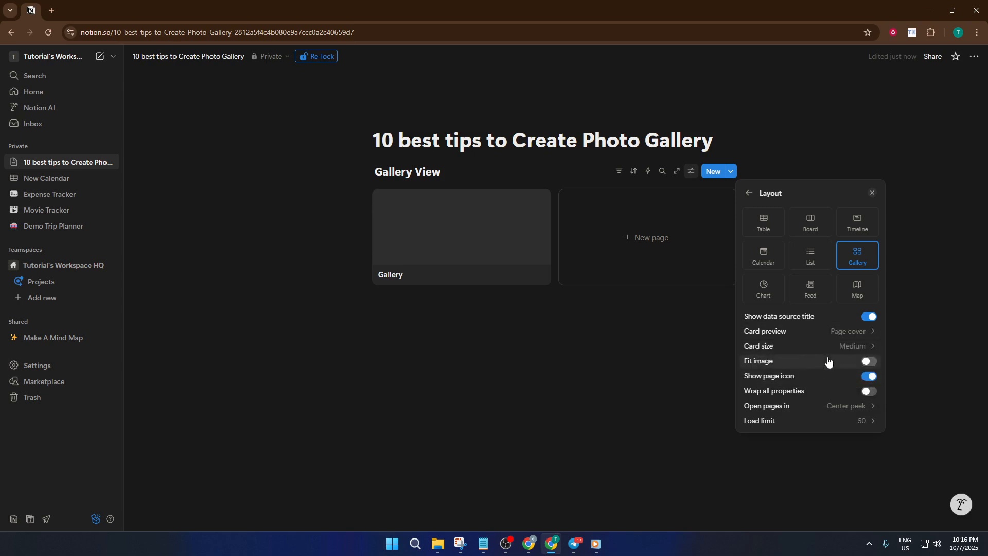
# Step: Add a cover to the Gallery page using the first James Webb Telescope image, the orange nebula, and close the page
pyautogui.click(489, 236)
pyautogui.click(484, 231)
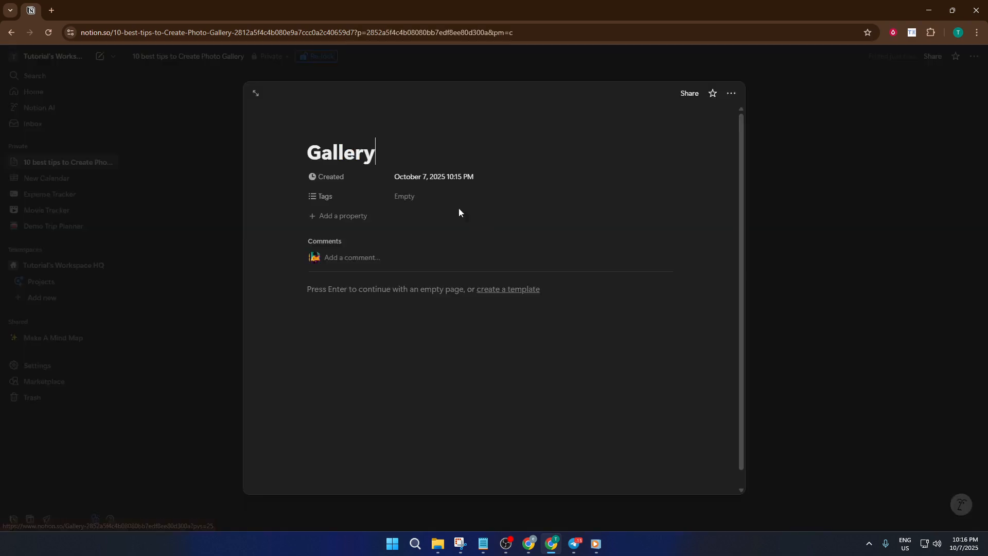
pyautogui.click(377, 131)
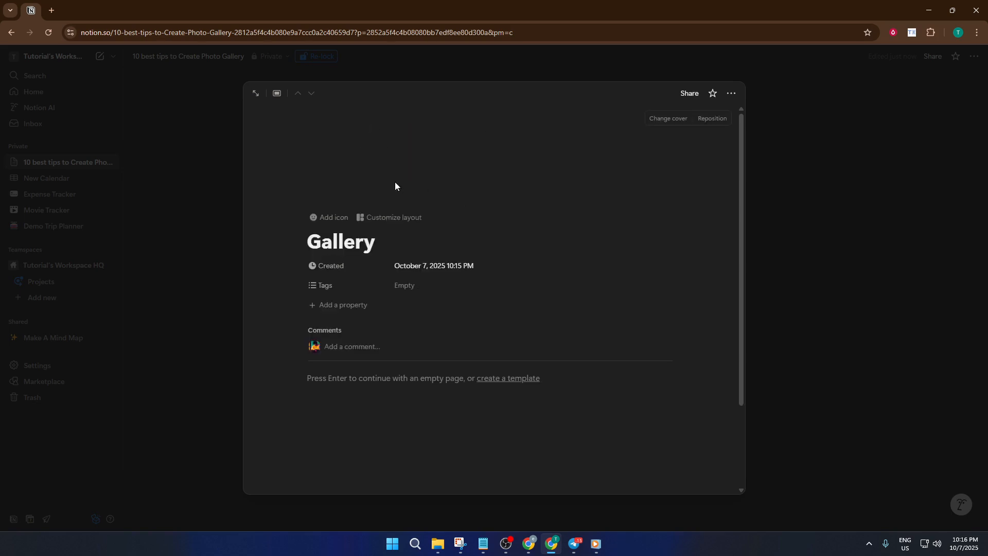
pyautogui.moveTo(556, 137)
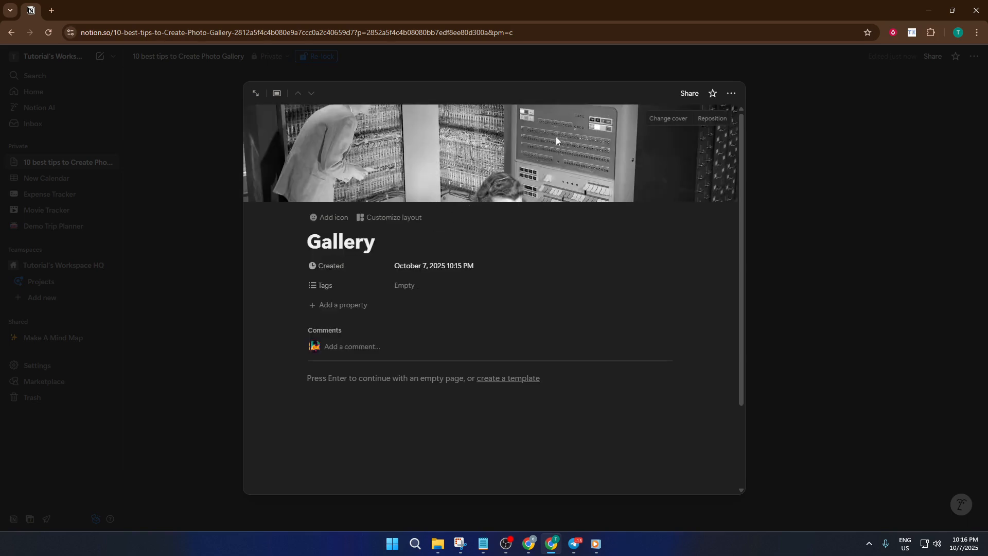
pyautogui.click(667, 120)
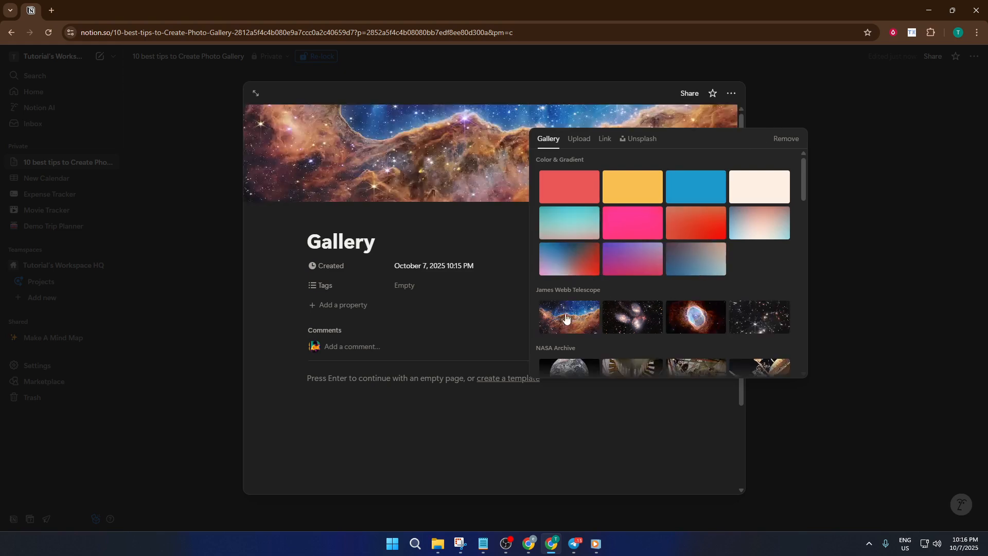
pyautogui.click(752, 100)
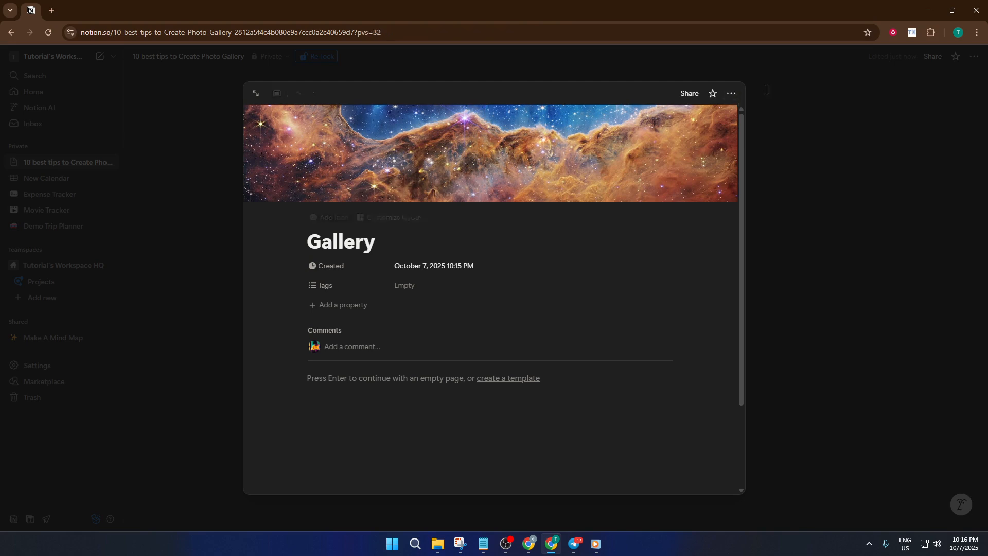
pyautogui.click(766, 88)
# Step: Set the gallery layout's card size to Small
pyautogui.click(690, 173)
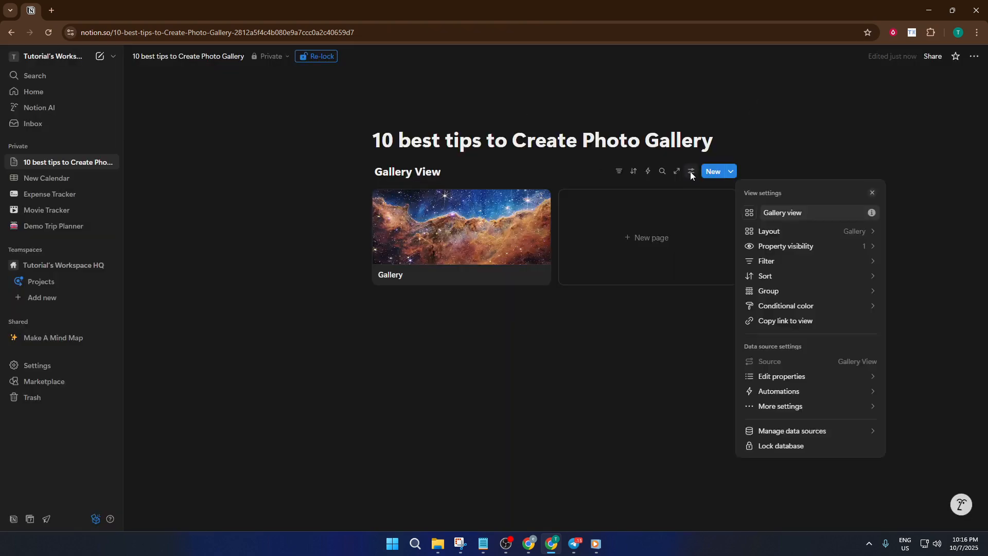
pyautogui.click(845, 231)
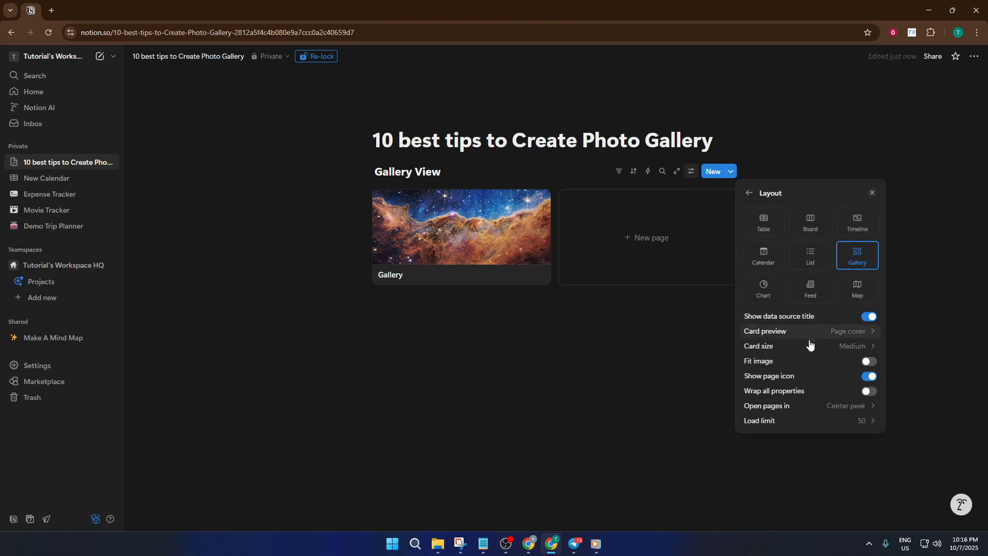
pyautogui.click(855, 349)
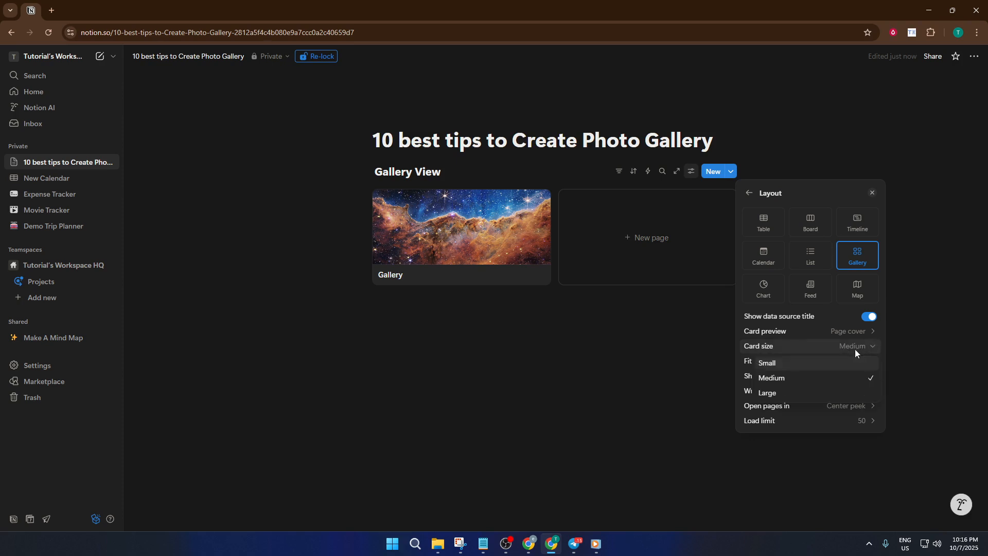
pyautogui.click(798, 363)
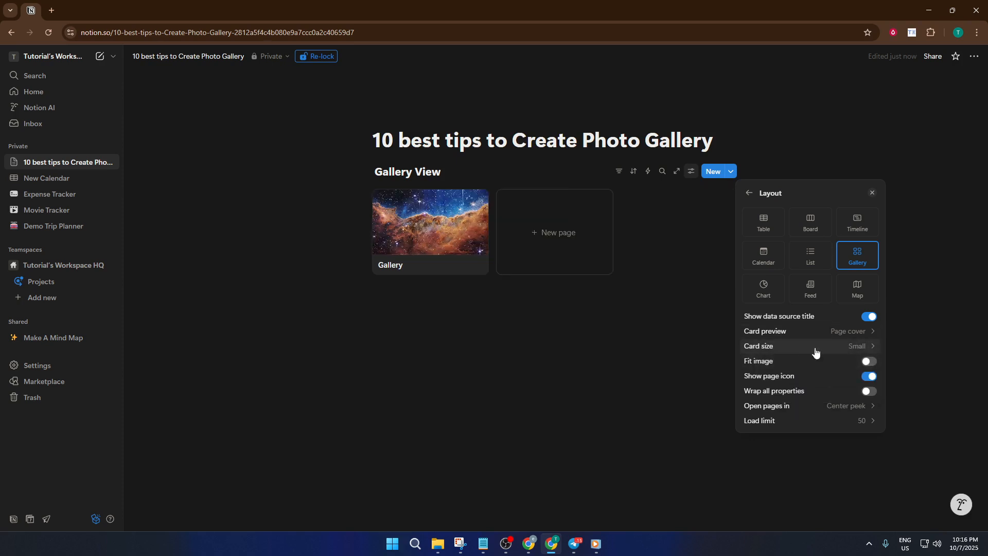
# Step: Try the Large card size and compare the card with Fit image on and off
pyautogui.click(835, 350)
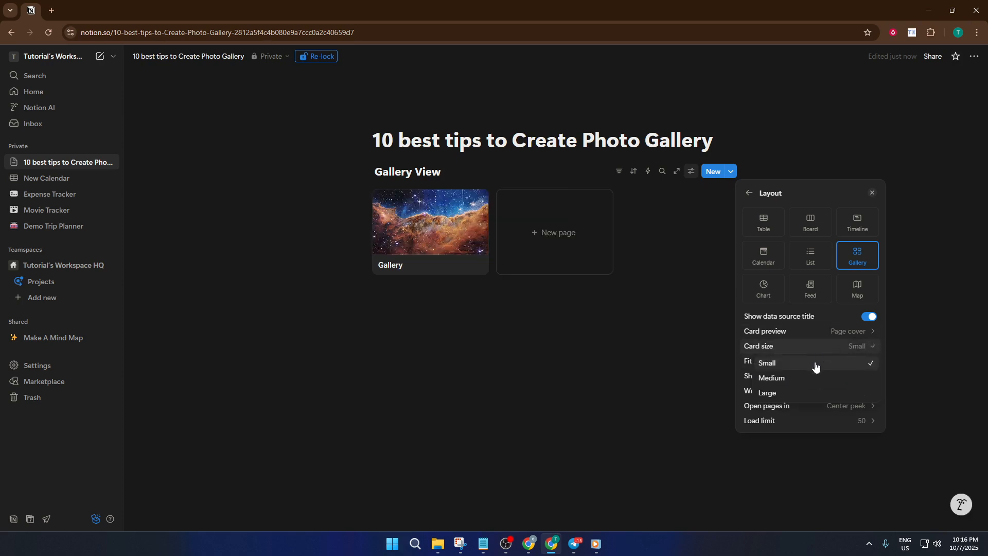
pyautogui.click(806, 393)
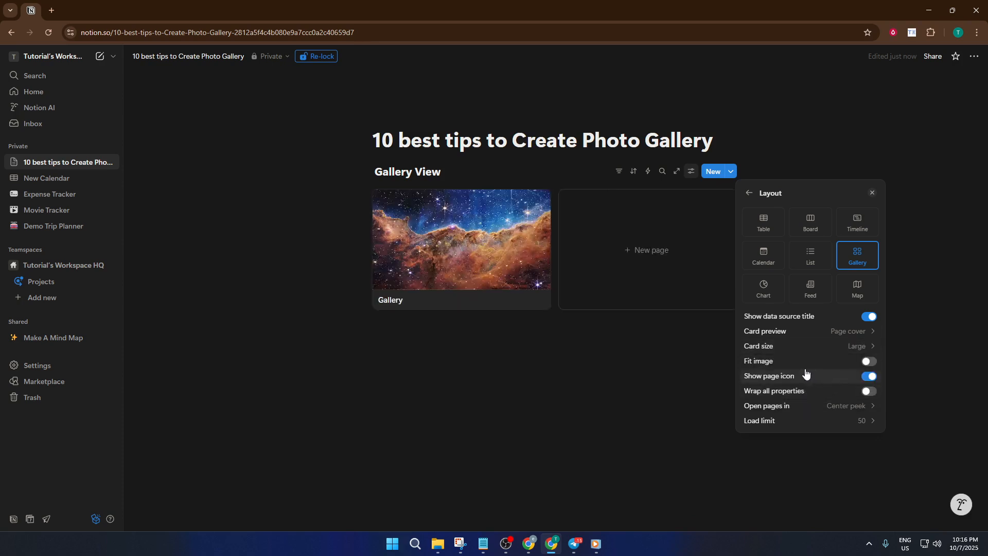
pyautogui.click(869, 363)
pyautogui.click(869, 366)
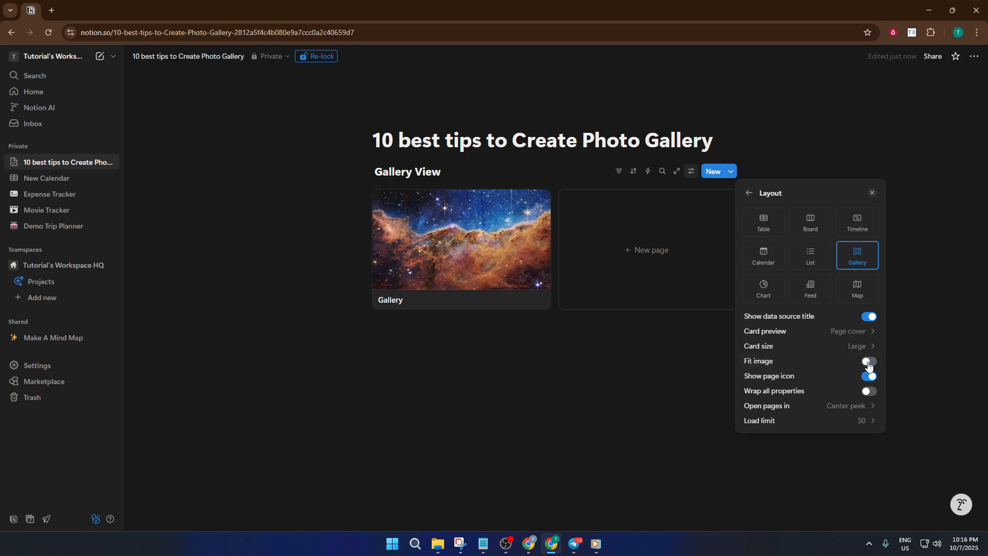
pyautogui.click(869, 366)
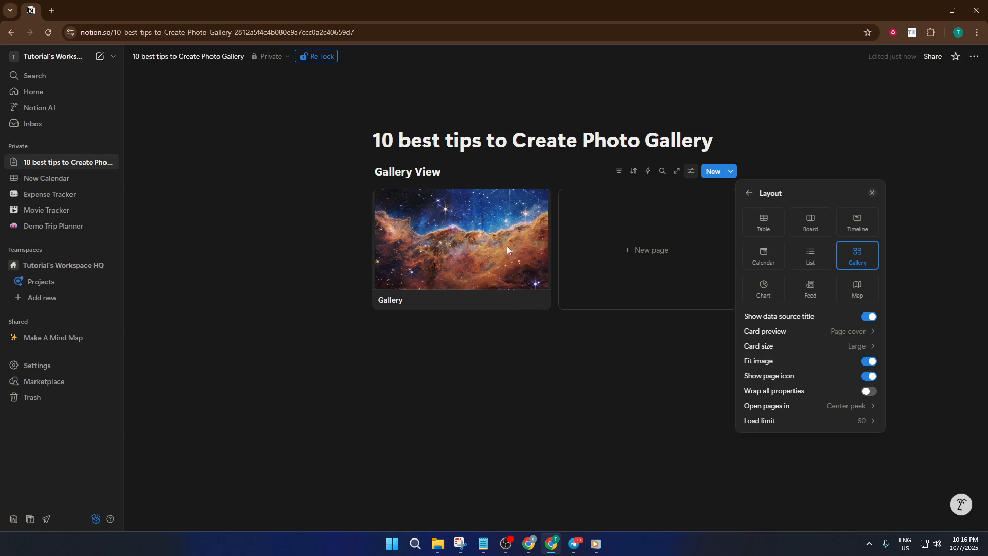
pyautogui.click(868, 361)
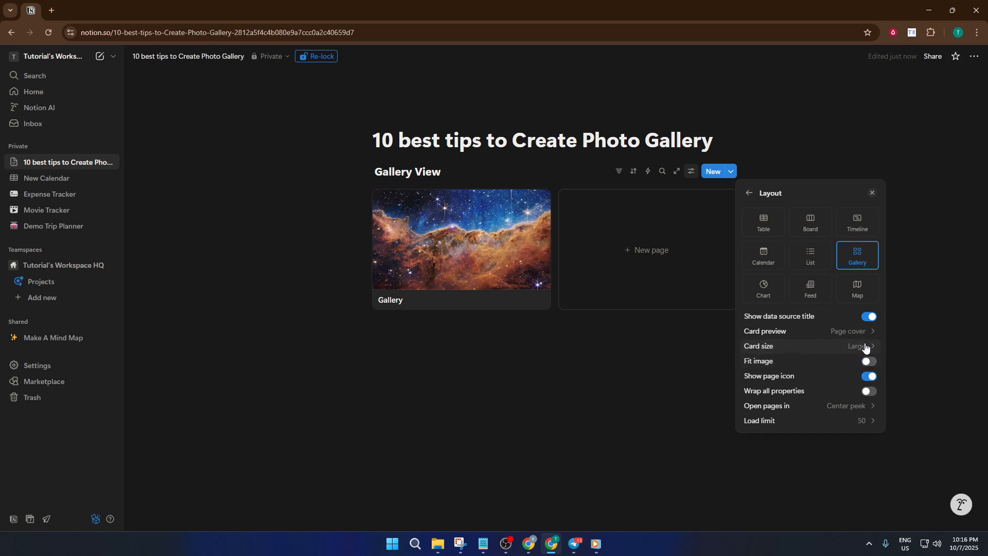
# Step: Set the card size back to Small and turn on Fit image
pyautogui.click(862, 347)
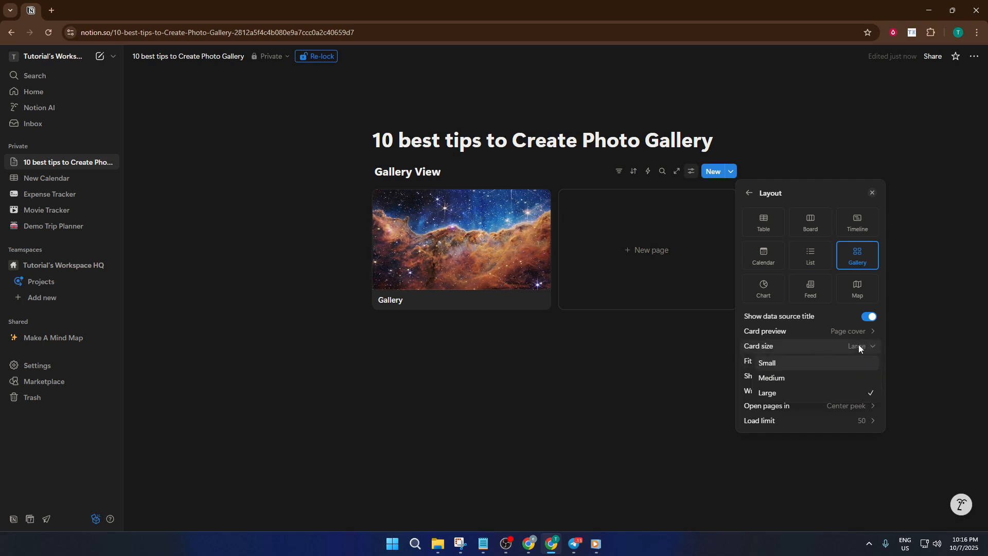
pyautogui.click(783, 363)
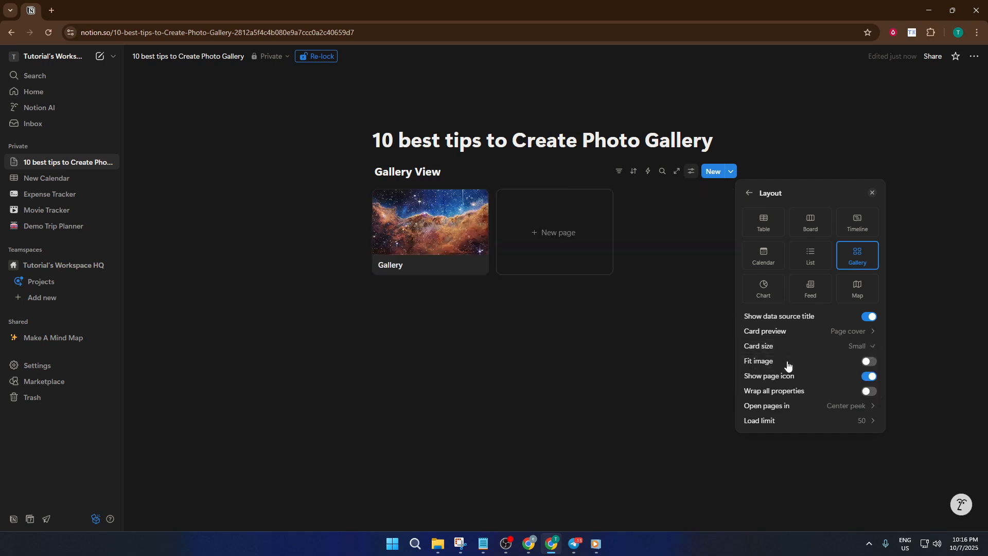
pyautogui.click(869, 361)
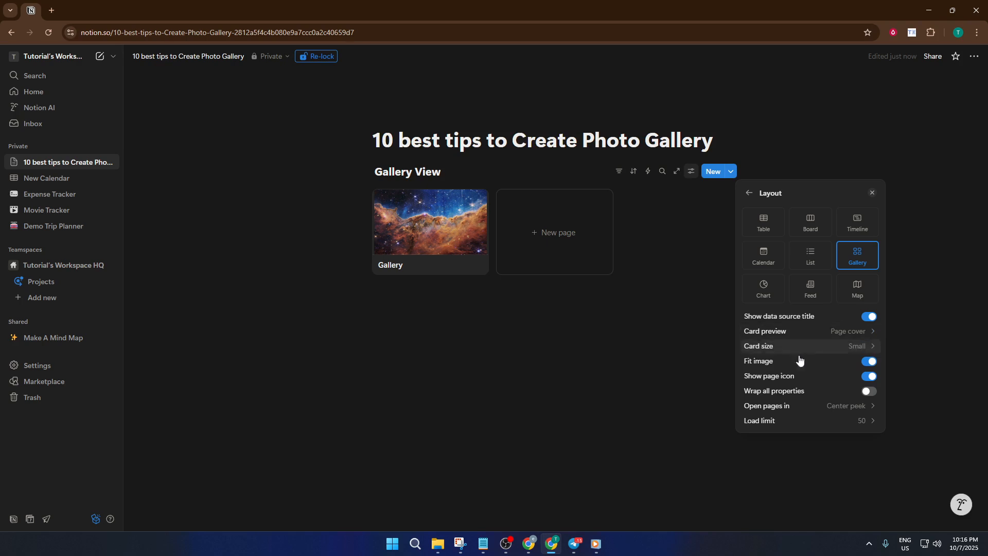
# Step: Turn off Fit image for the gallery cards, keep the card size at Small, and close the layout settings
pyautogui.click(869, 361)
pyautogui.click(865, 349)
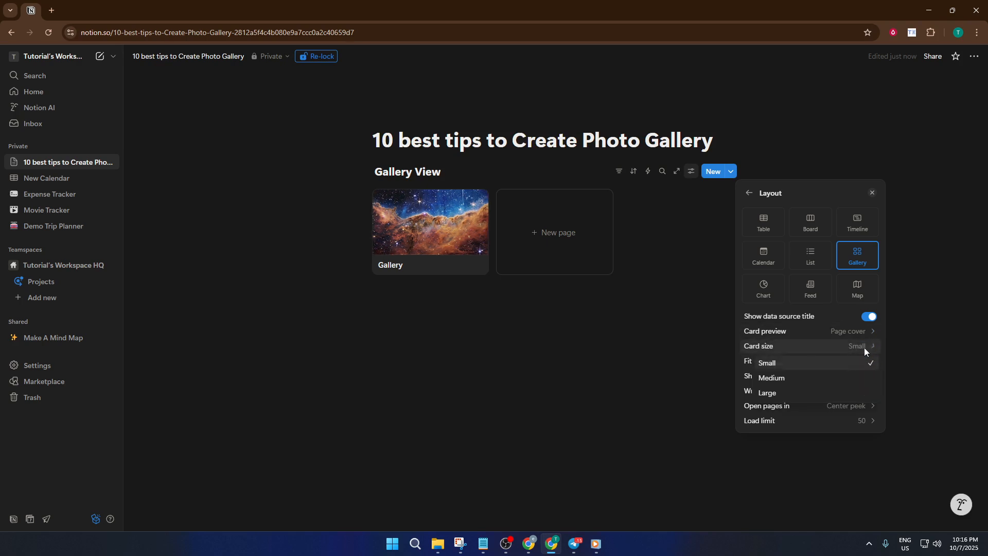
pyautogui.click(814, 365)
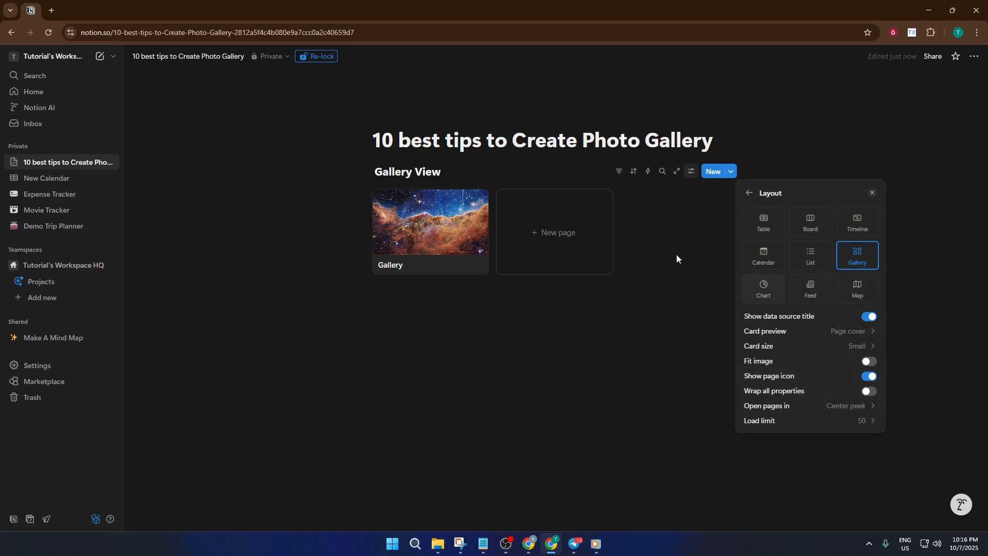
pyautogui.click(474, 226)
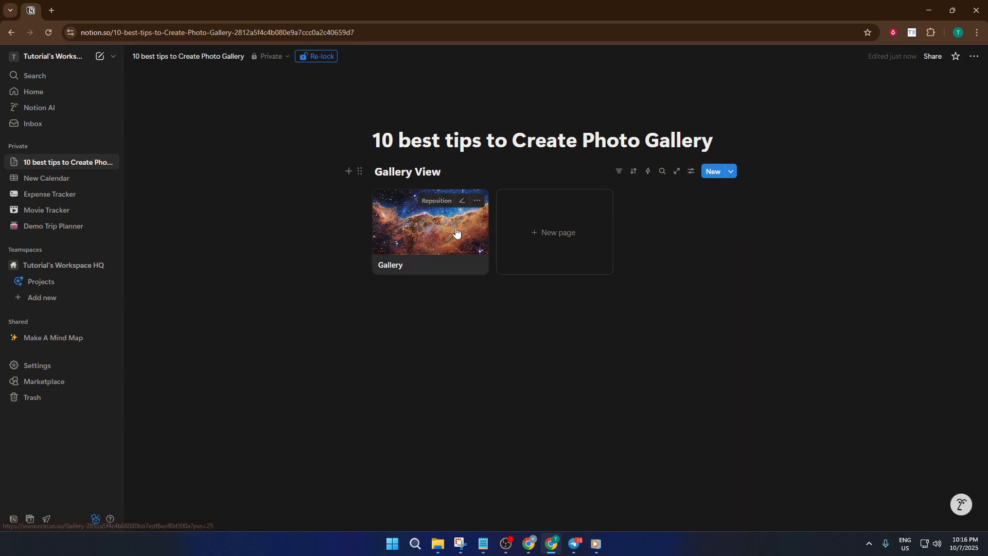
# Step: Create and assign a "DOne" tag on the Gallery page, and close the page
pyautogui.click(455, 229)
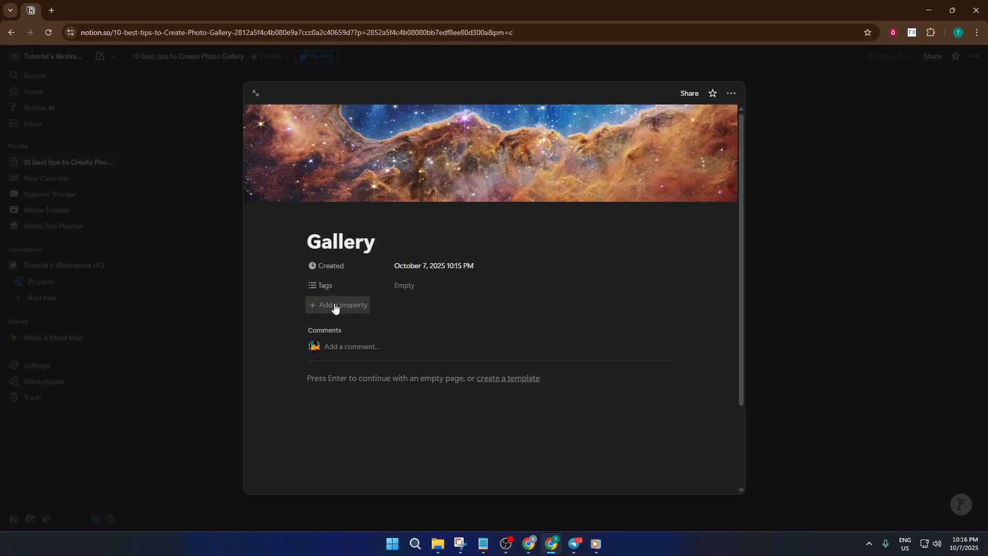
pyautogui.click(410, 289)
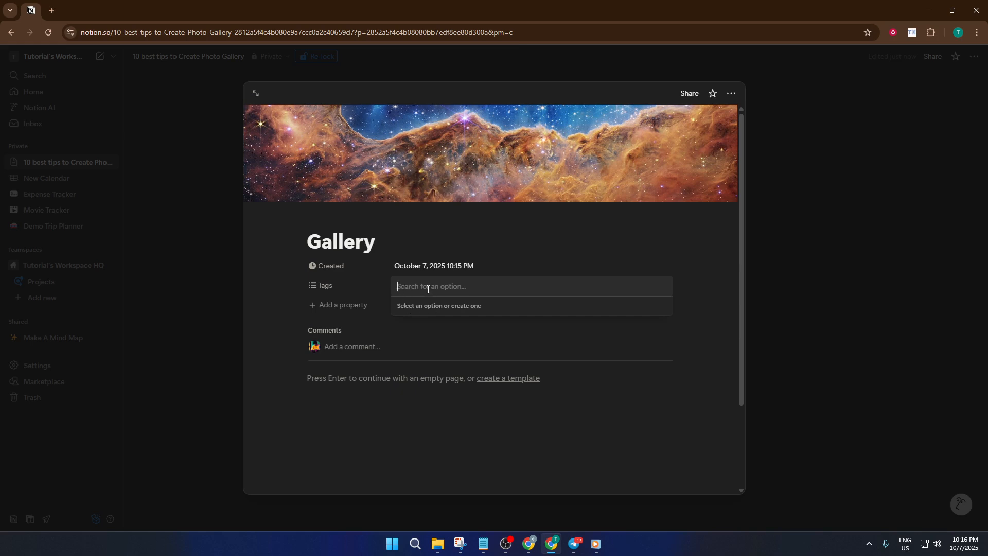
pyautogui.write('DOne')
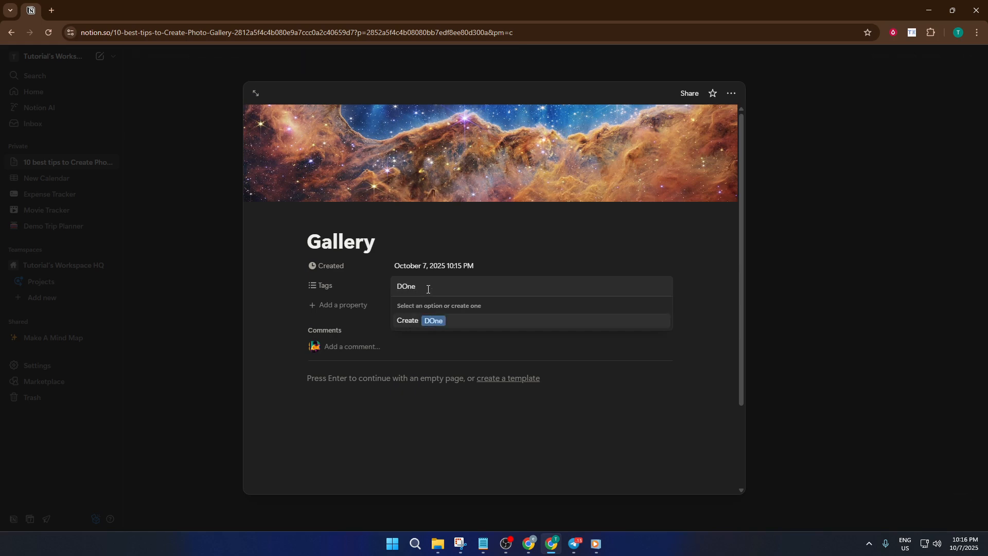
pyautogui.click(426, 319)
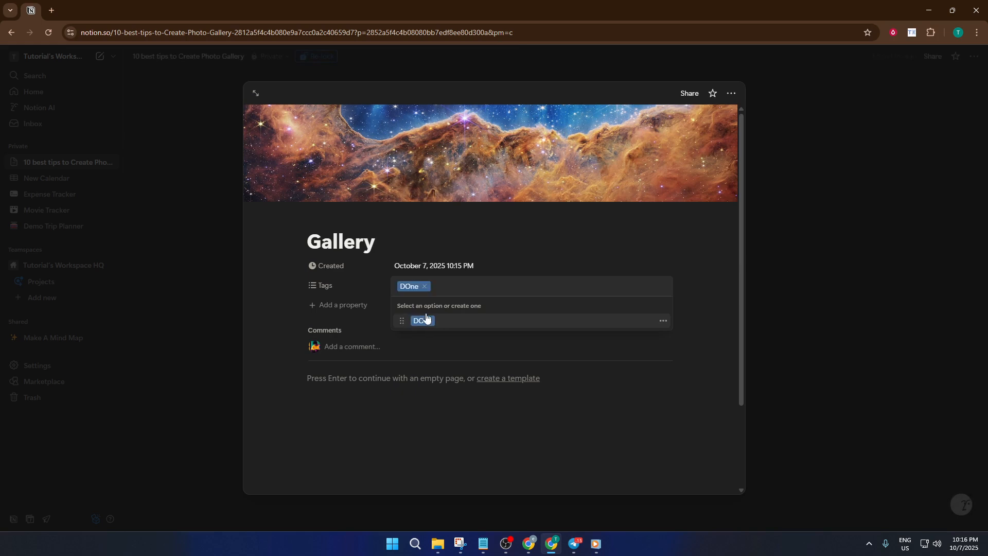
pyautogui.click(346, 313)
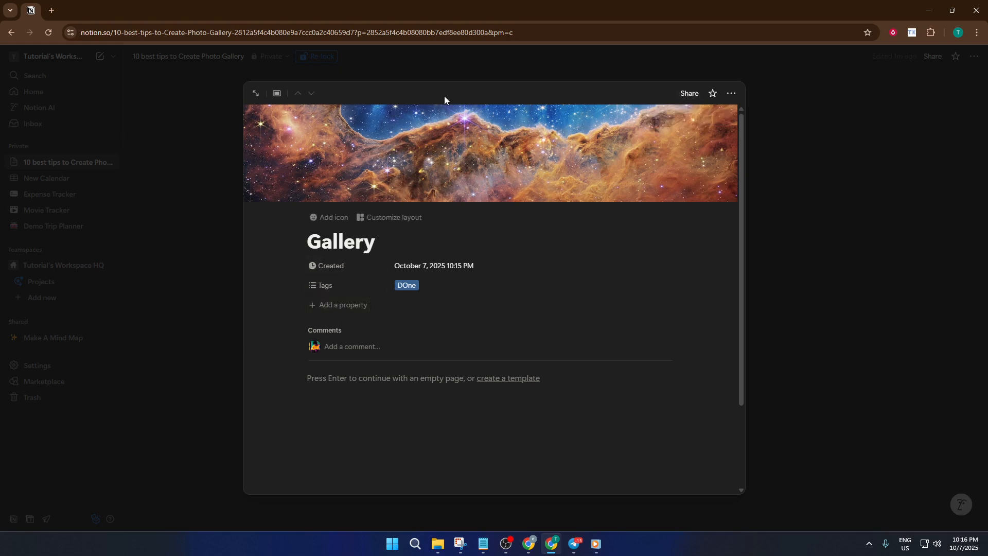
pyautogui.click(763, 109)
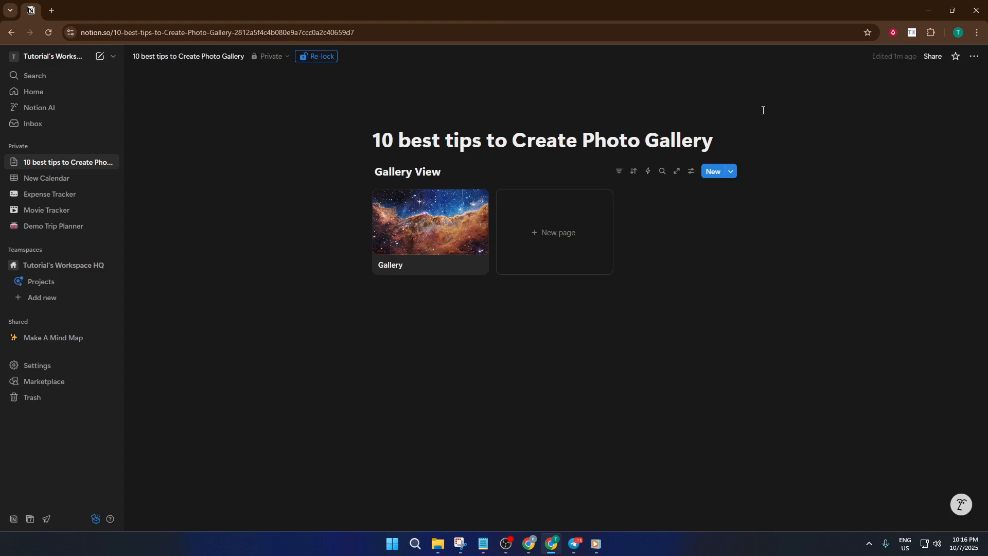
# Step: Group the gallery view by the Created property, and collapse and re-expand the Today group
pyautogui.click(691, 172)
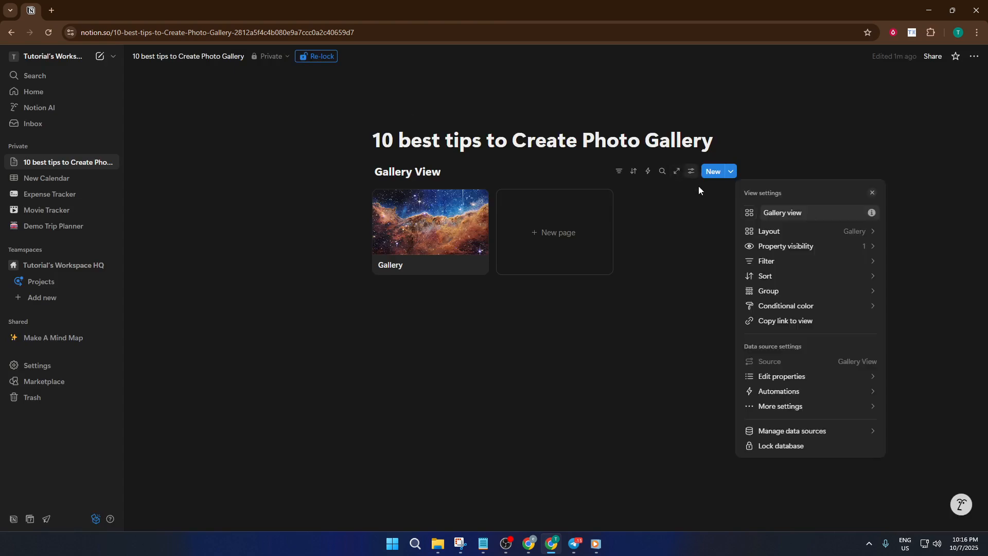
pyautogui.click(812, 292)
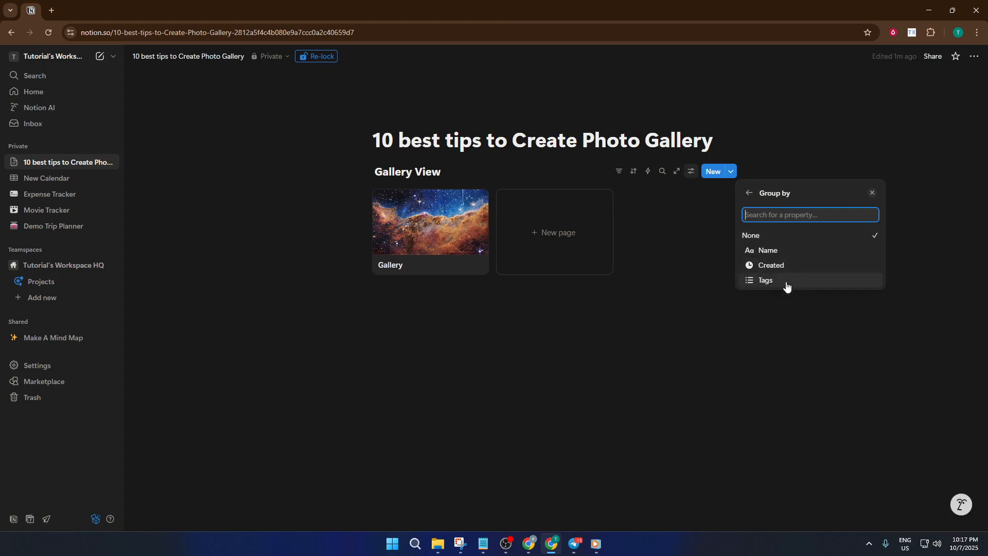
pyautogui.click(822, 267)
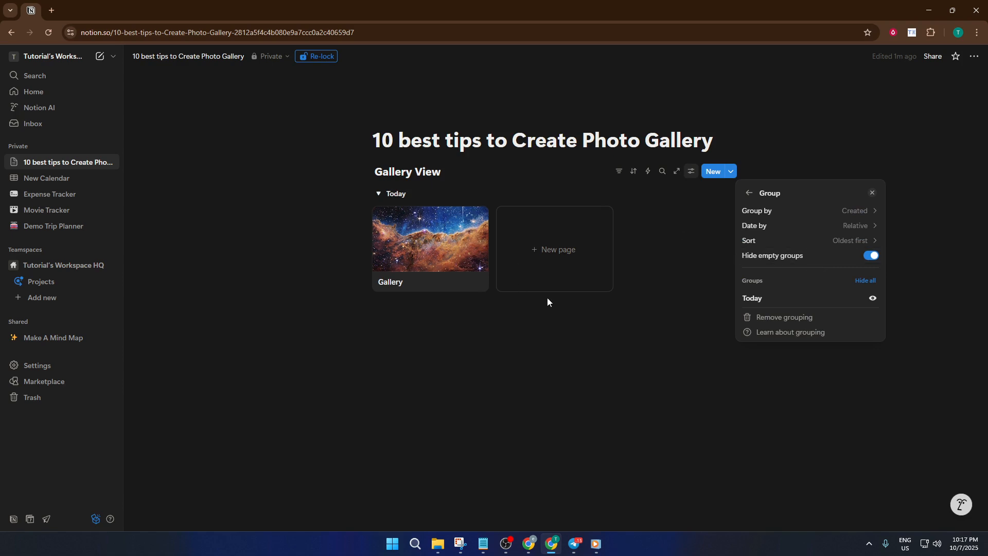
pyautogui.click(383, 193)
pyautogui.click(378, 194)
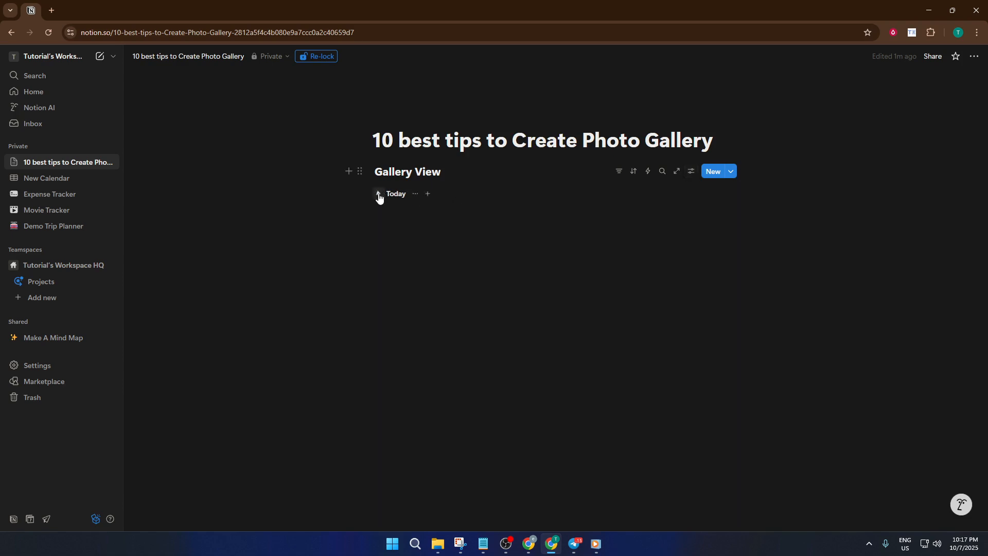
pyautogui.click(378, 194)
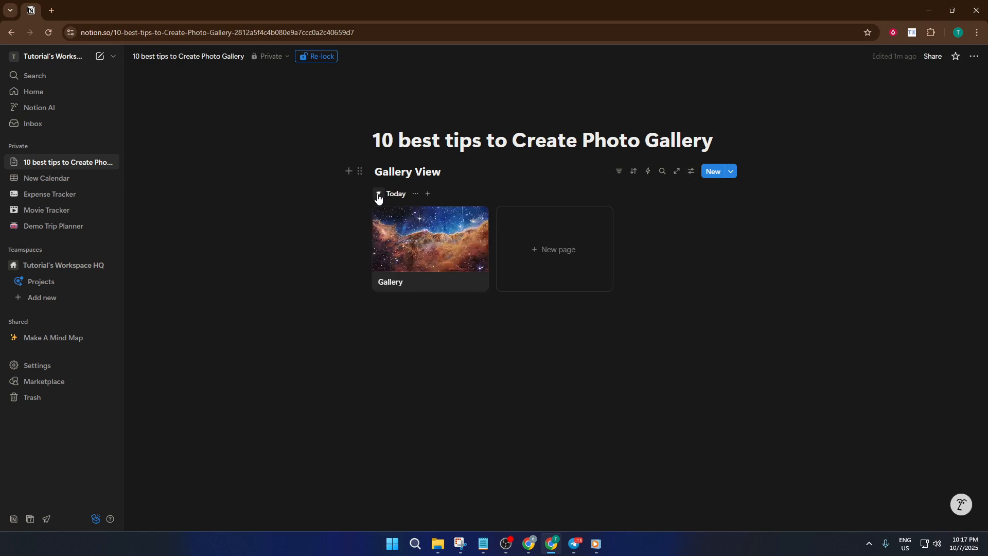
# Step: Add a new page named "Demo" to the Today group and give it a stadium icon
pyautogui.click(524, 257)
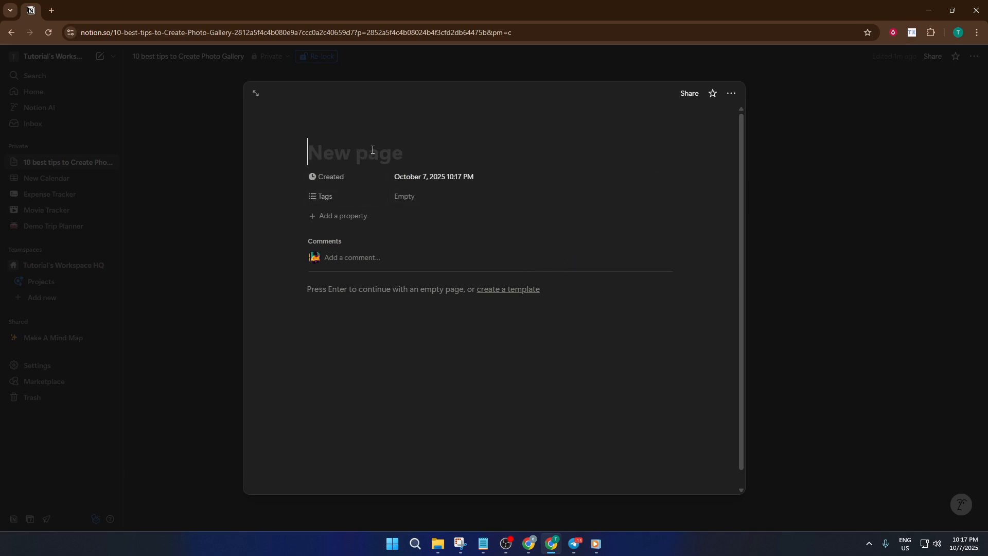
pyautogui.write('Demo')
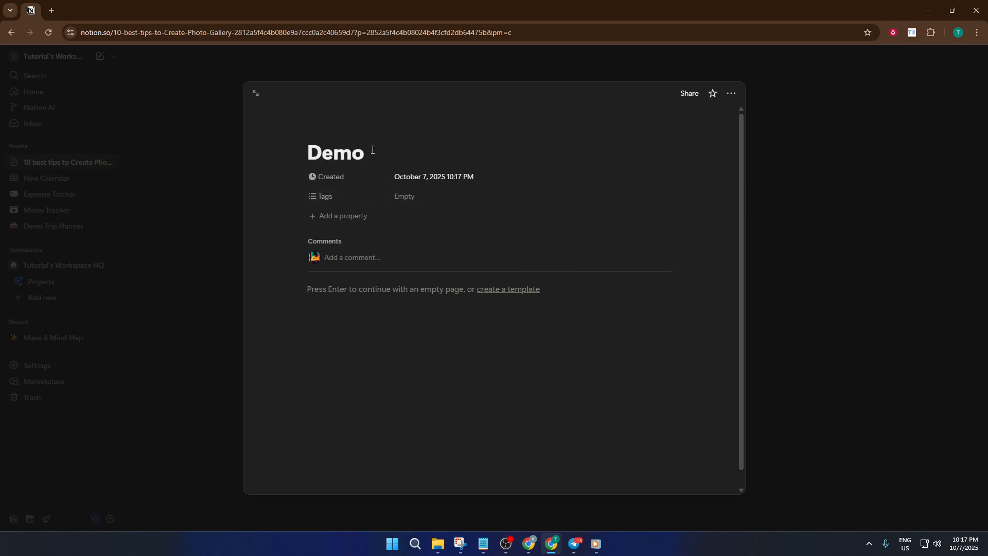
pyautogui.click(352, 129)
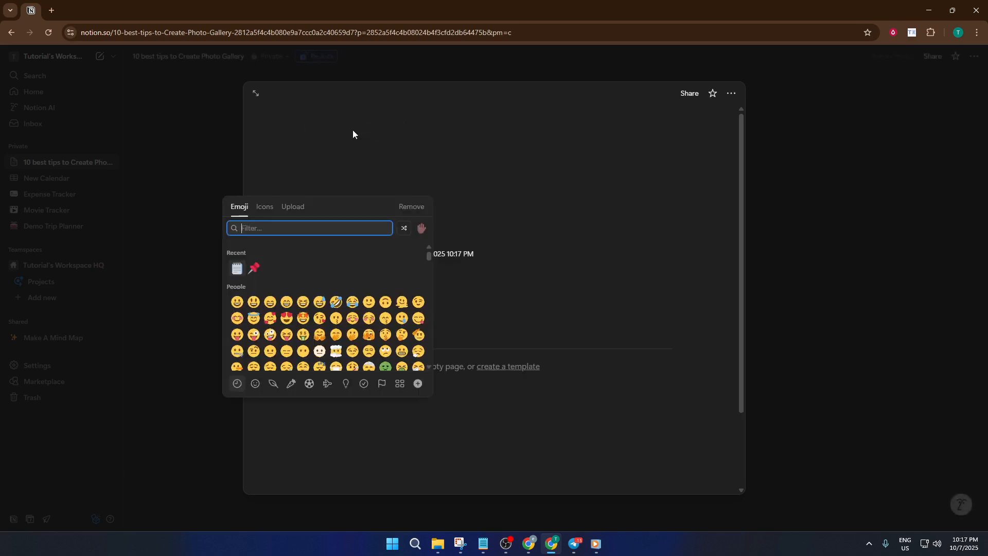
pyautogui.click(330, 183)
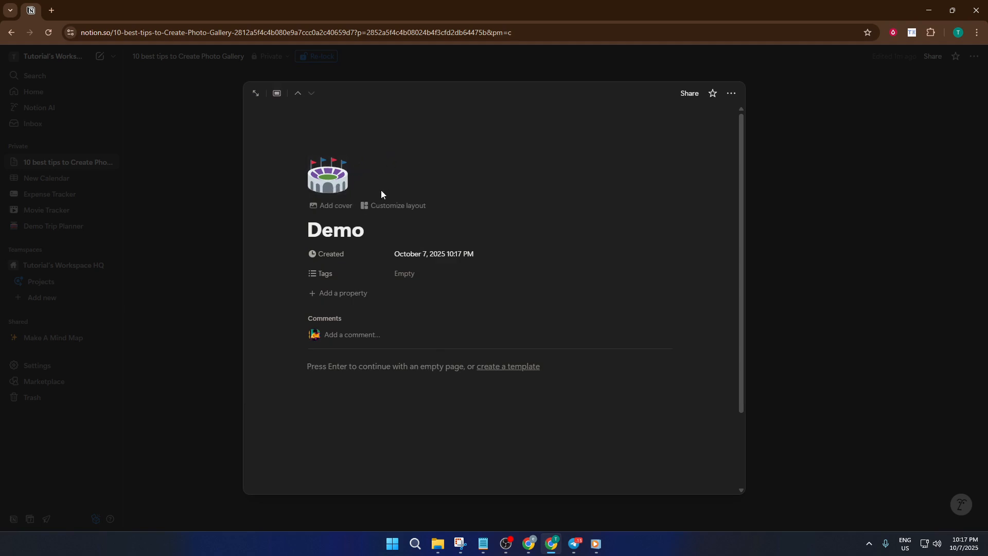
# Step: Add a cover image to the Demo page and close the page
pyautogui.click(332, 205)
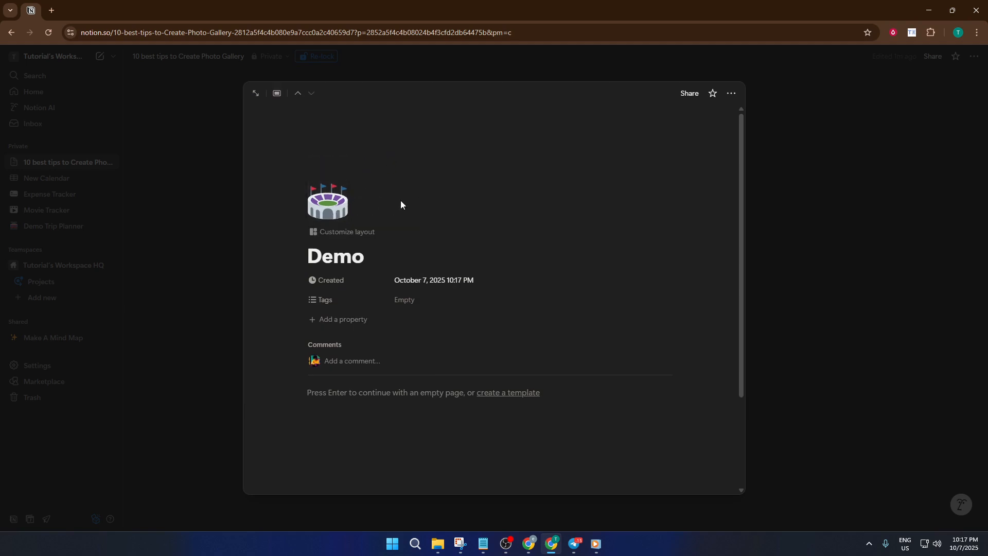
pyautogui.moveTo(399, 170)
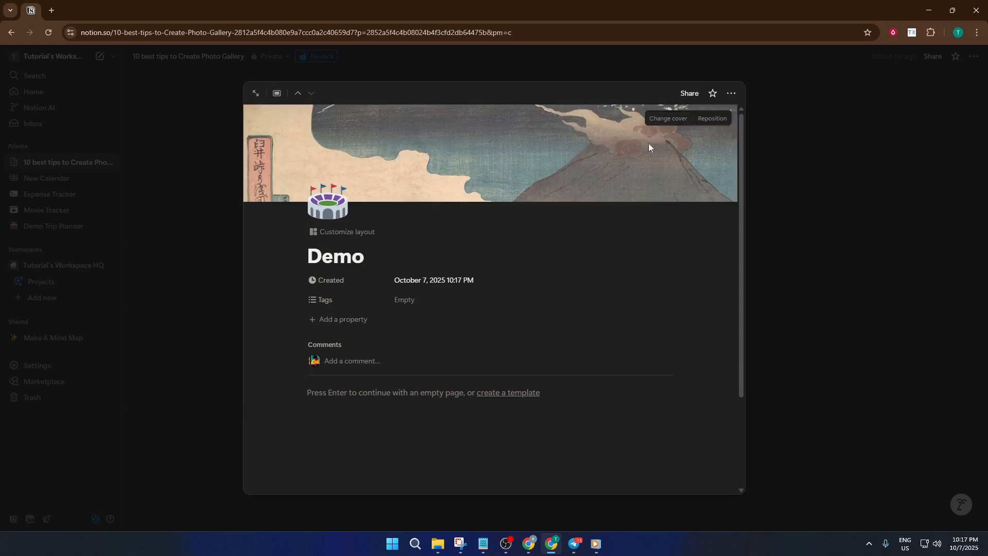
pyautogui.click(793, 125)
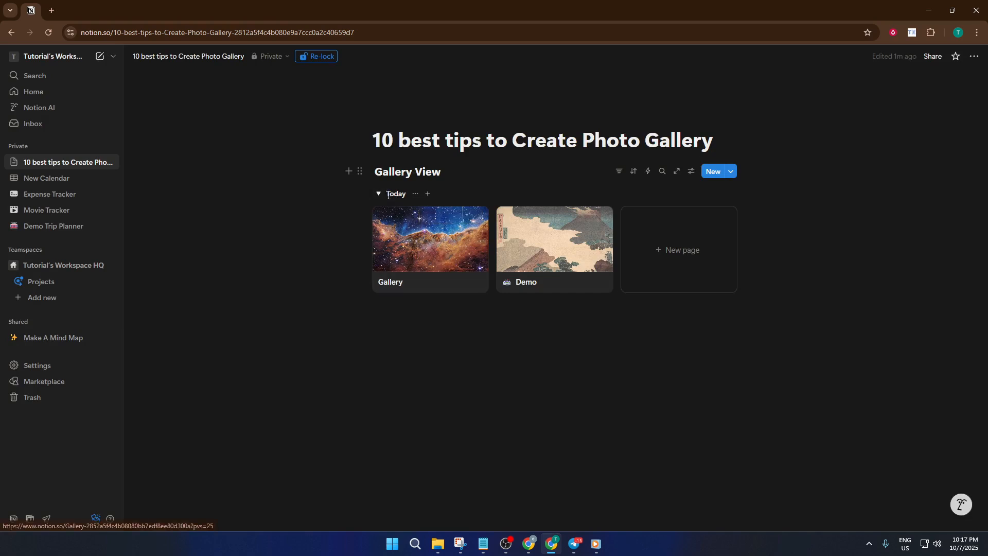
pyautogui.click(691, 171)
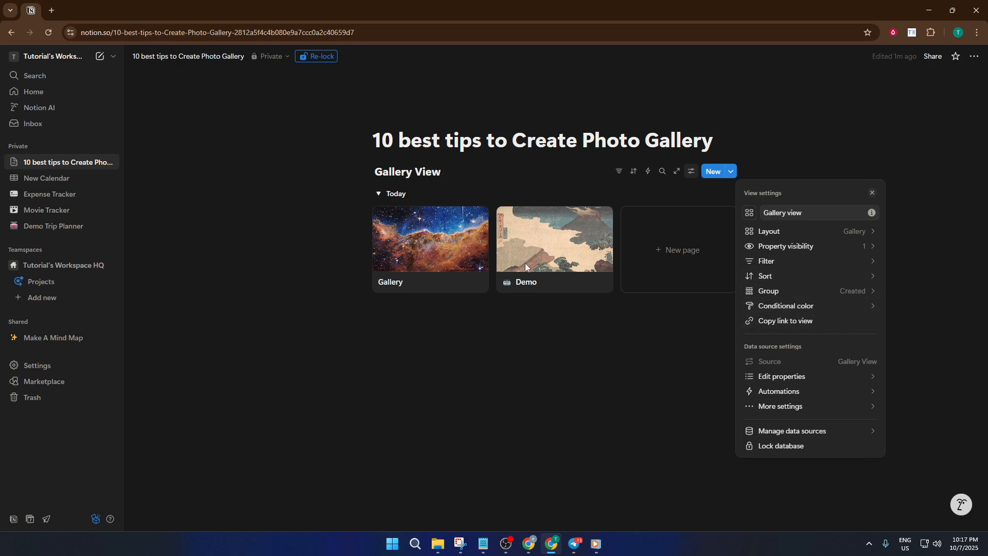
pyautogui.click(447, 251)
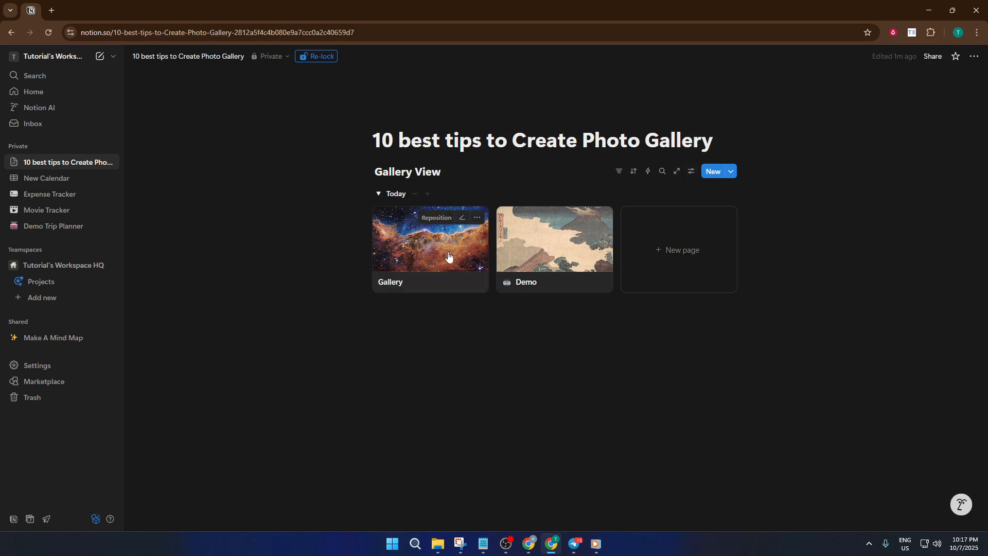
# Step: Add a Checkbox property to the Gallery page
pyautogui.click(455, 262)
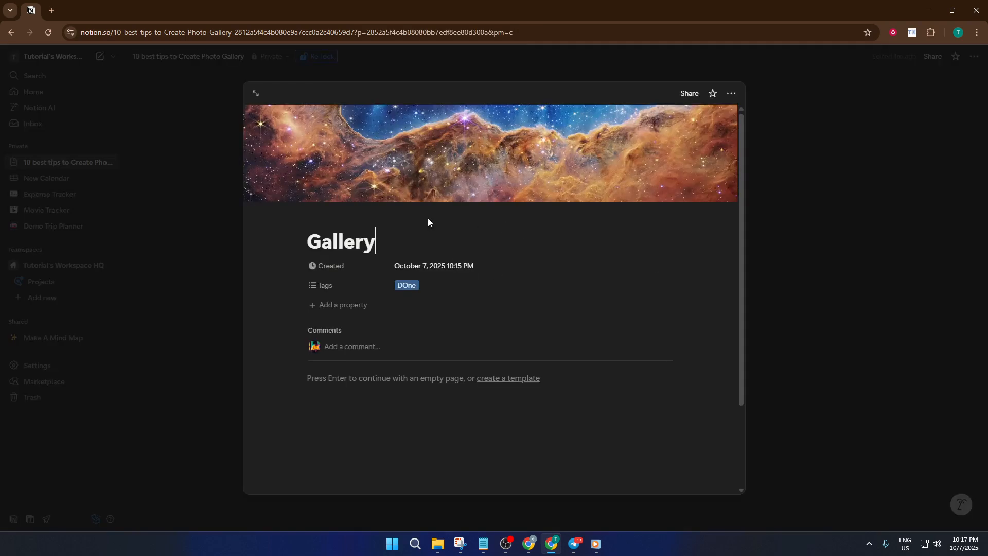
pyautogui.click(339, 304)
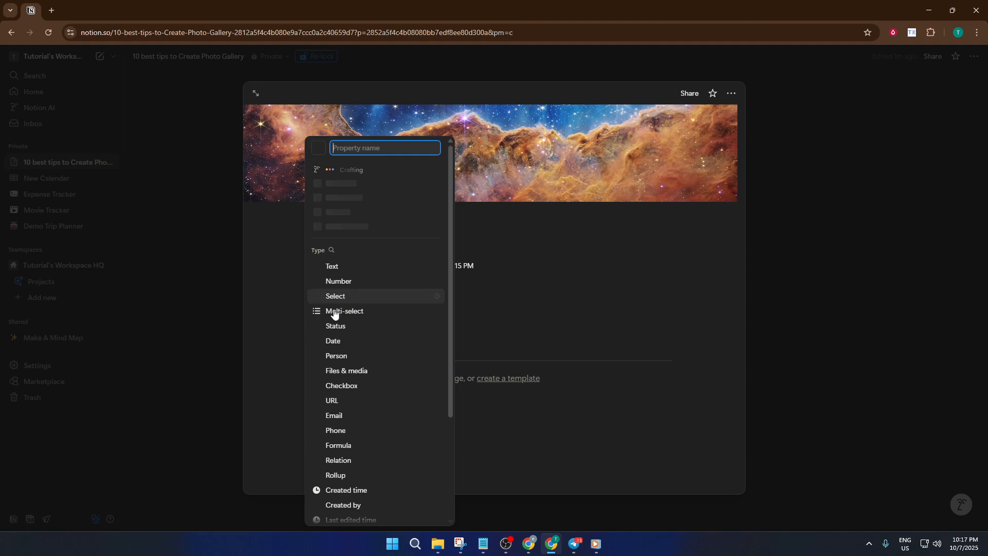
pyautogui.click(346, 385)
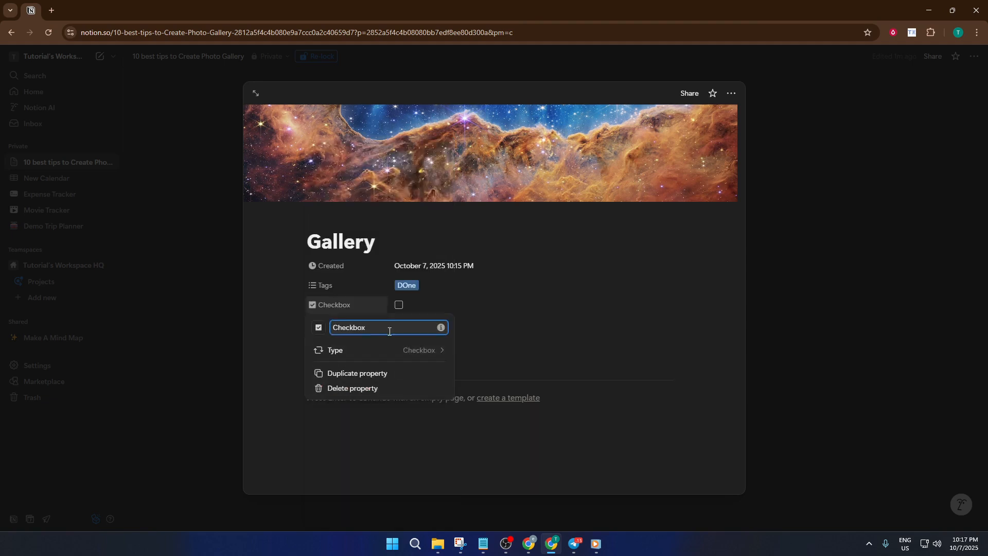